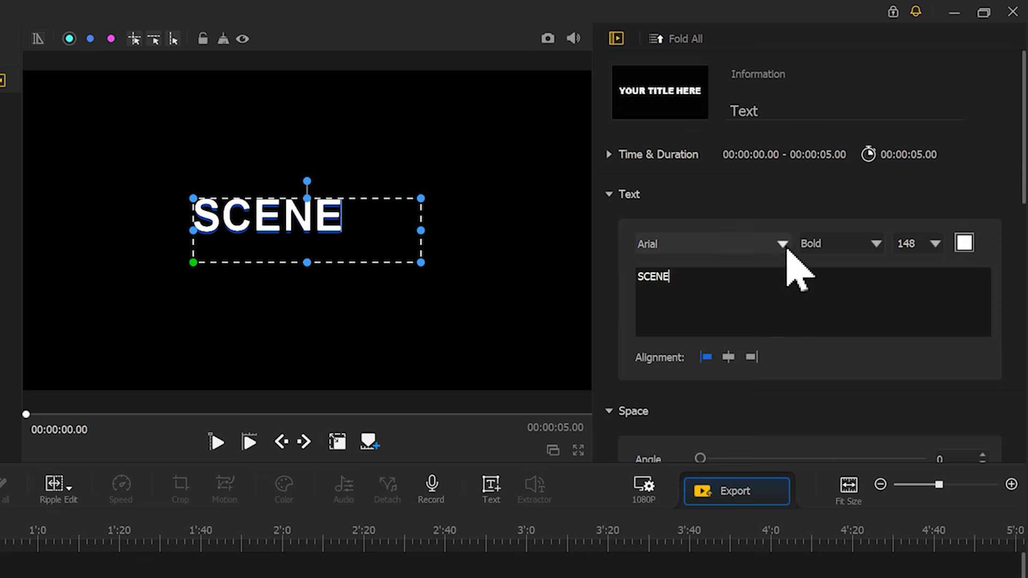
Format the SCENE title as Tahoma Bold, size 180, with centre alignment.
left_click_drag(892, 274, 889, 514)
left_click(706, 371)
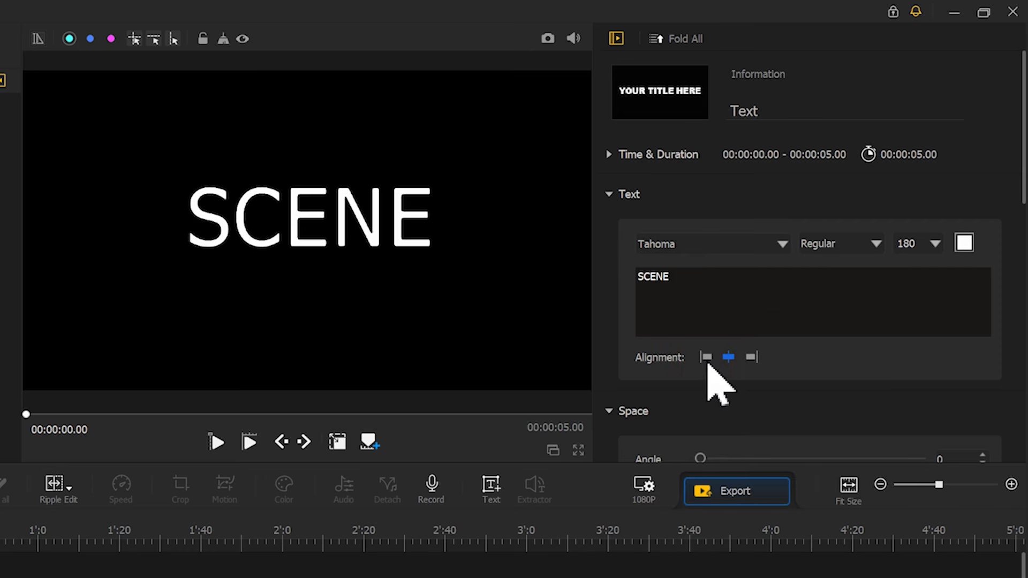
left_click(857, 246)
left_click(847, 274)
Remove the title's text shadow by setting both its offset and blur to 0.
left_click_drag(1024, 190, 1021, 391)
left_click_drag(736, 397, 687, 397)
left_click_drag(759, 431, 663, 432)
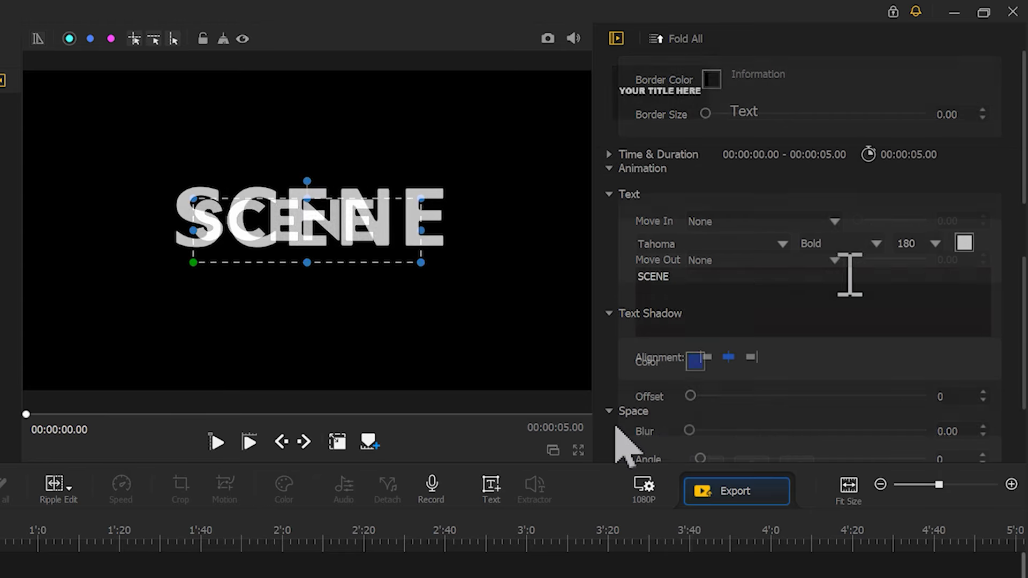
Capture a snapshot of the SCENE title and import it together with the city video into the media library.
left_click(547, 39)
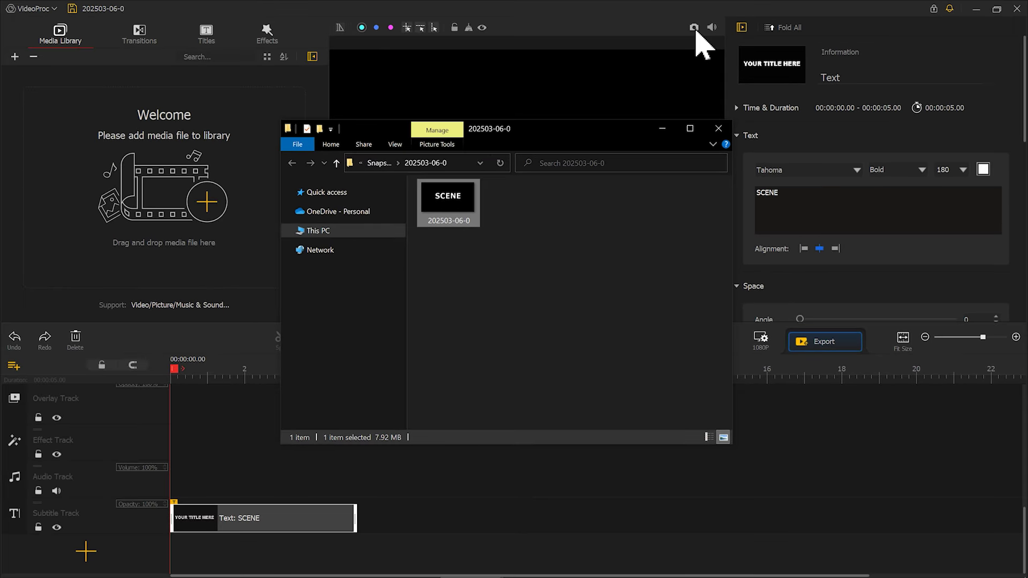
left_click_drag(385, 209, 190, 192)
left_click_drag(396, 155, 234, 176)
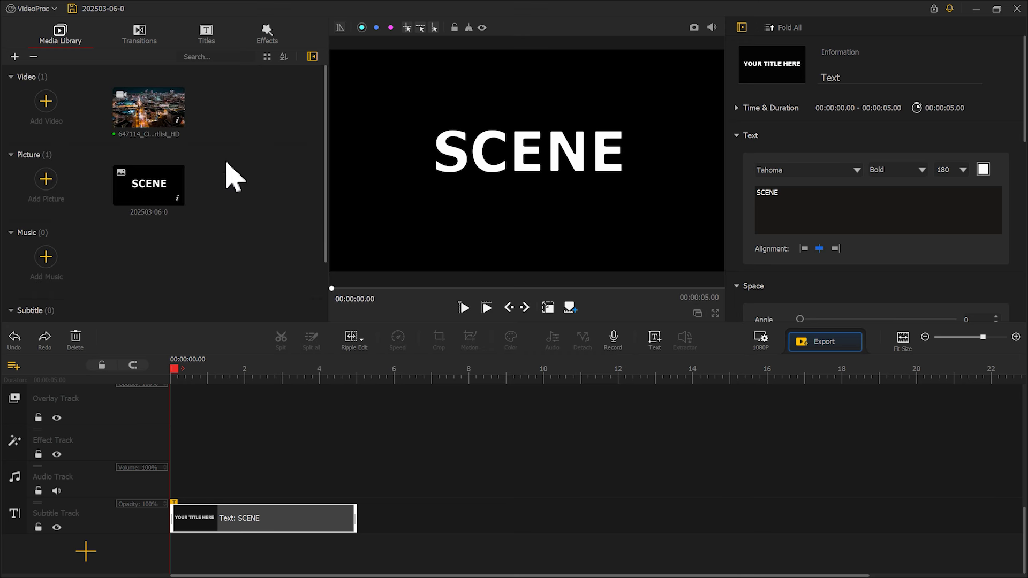
Delete the title clip from the subtitle track and place the city video at the start of the video track.
left_click(81, 345)
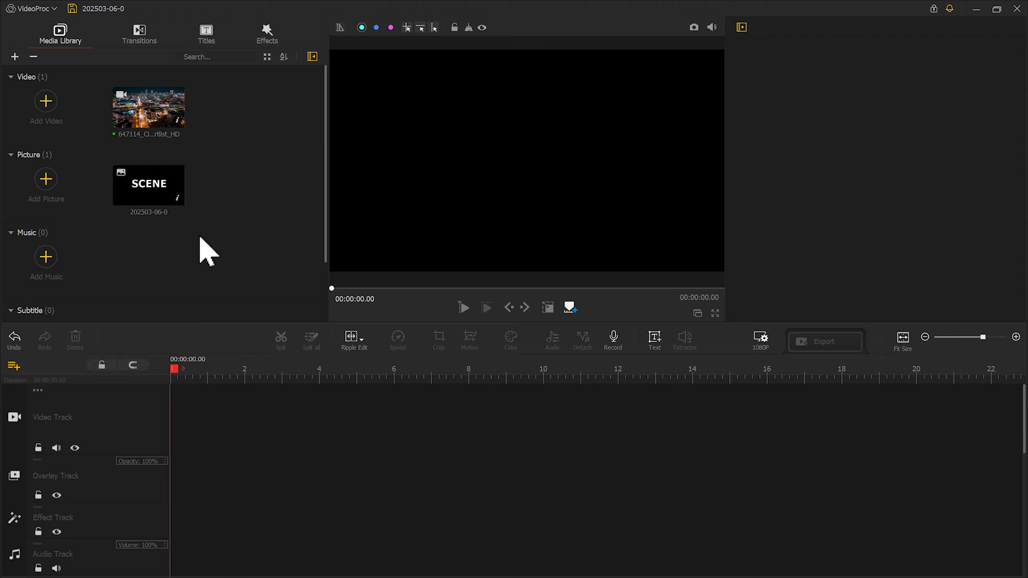
left_click_drag(165, 126, 231, 407)
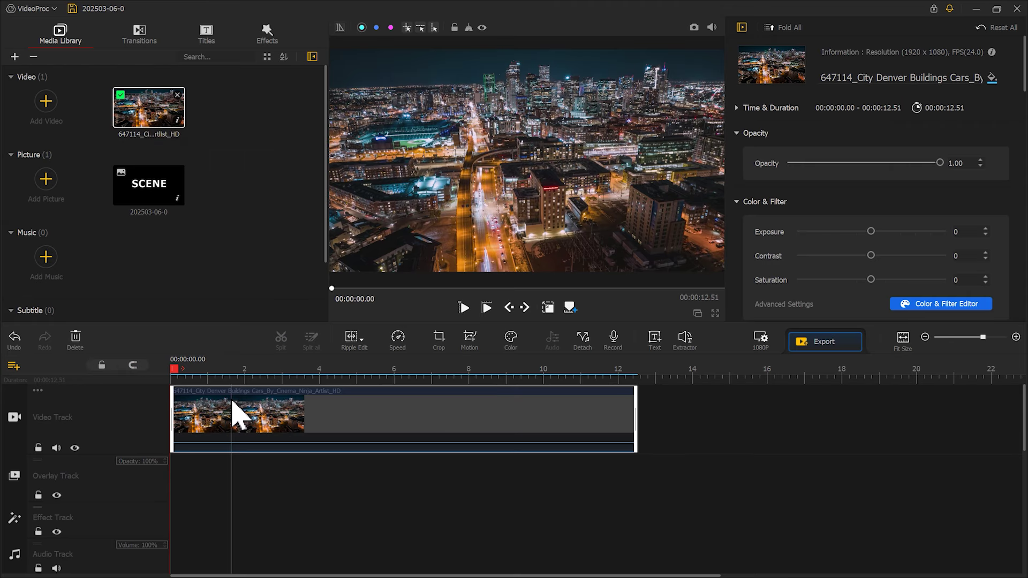
Place the SCENE snapshot at the start of the overlay track and extend it to match the city video's length.
left_click_drag(161, 202, 178, 486)
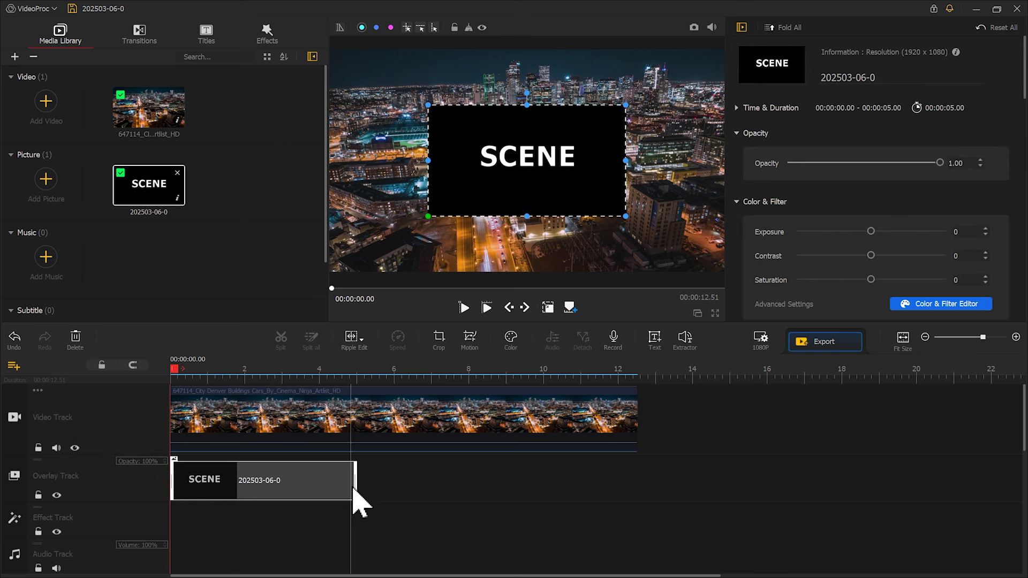
left_click_drag(358, 481, 636, 499)
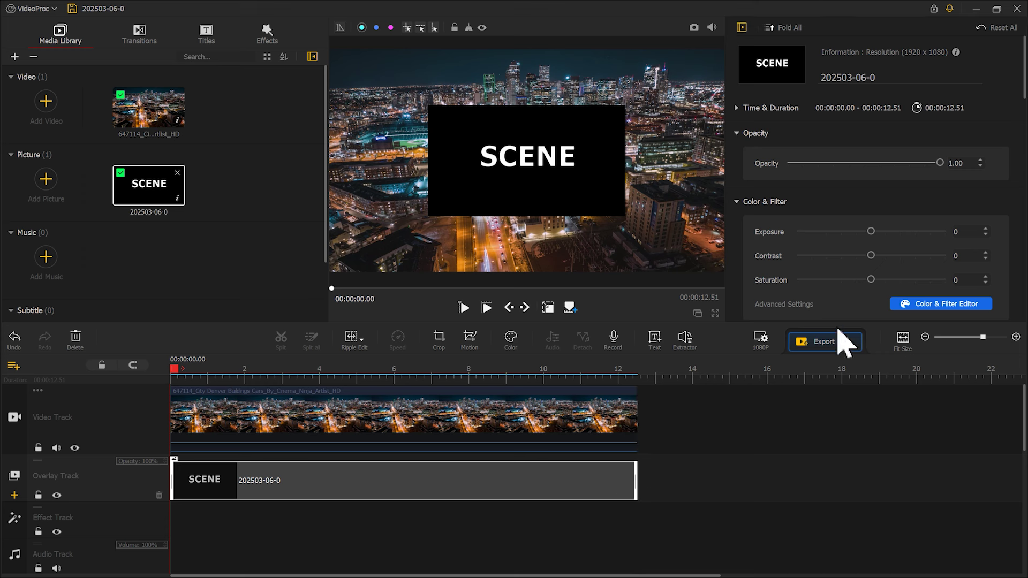
Fit the SCENE overlay to the screen, then enlarge it to a scale of about 1.45 and position it at about X 0.490, Y 0.520.
scroll(955, 202, "down", 10)
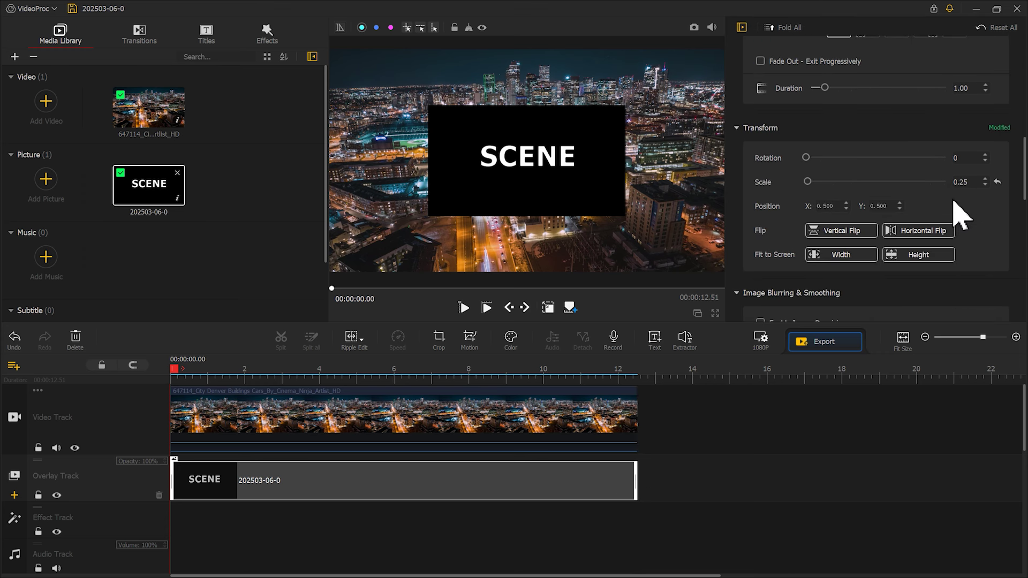
left_click(933, 255)
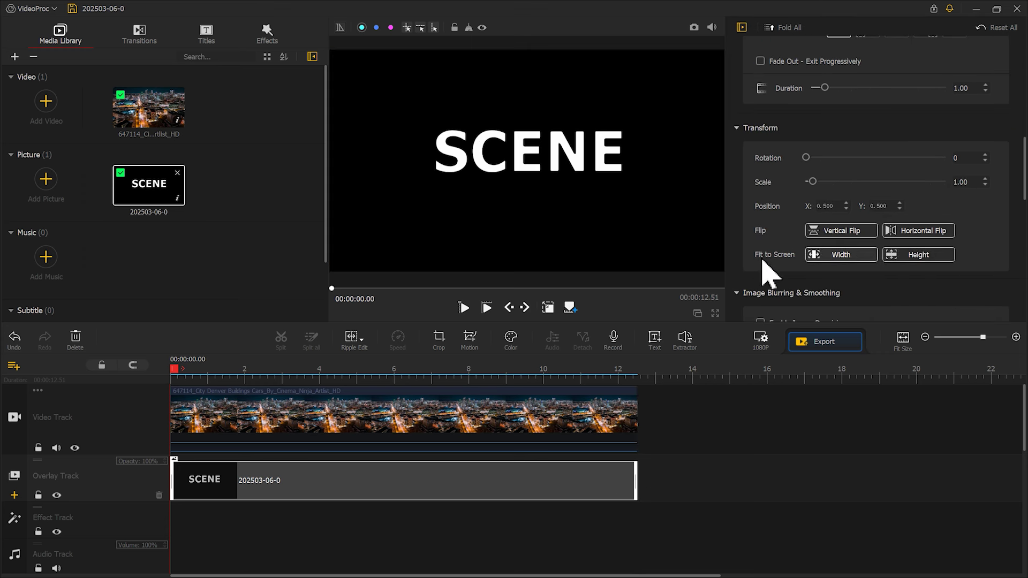
left_click_drag(730, 273, 813, 317)
left_click_drag(610, 229, 558, 211)
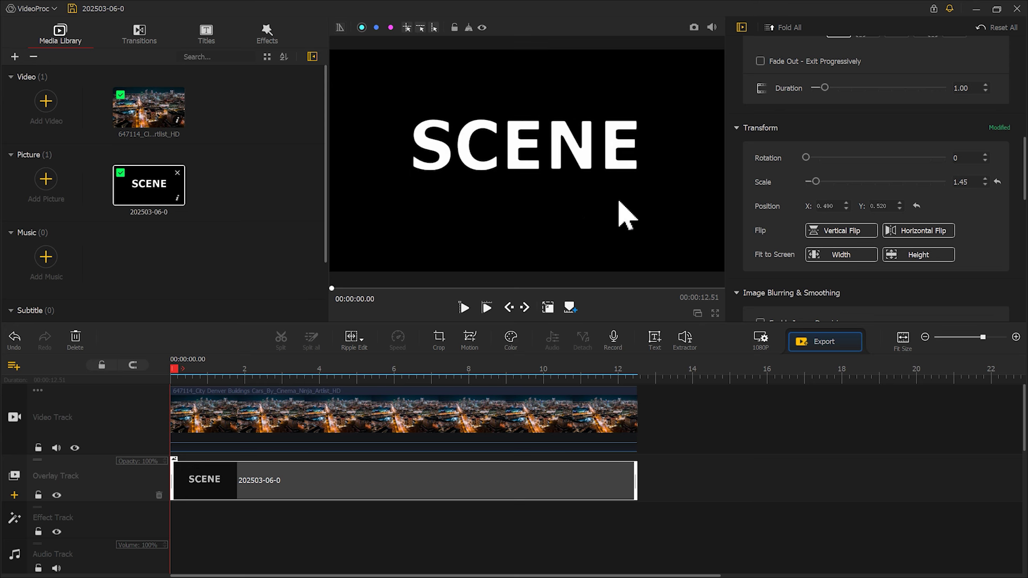
Set the SCENE overlay's blend mode to Multiply and play back part of the composition.
scroll(959, 161, "down", 10)
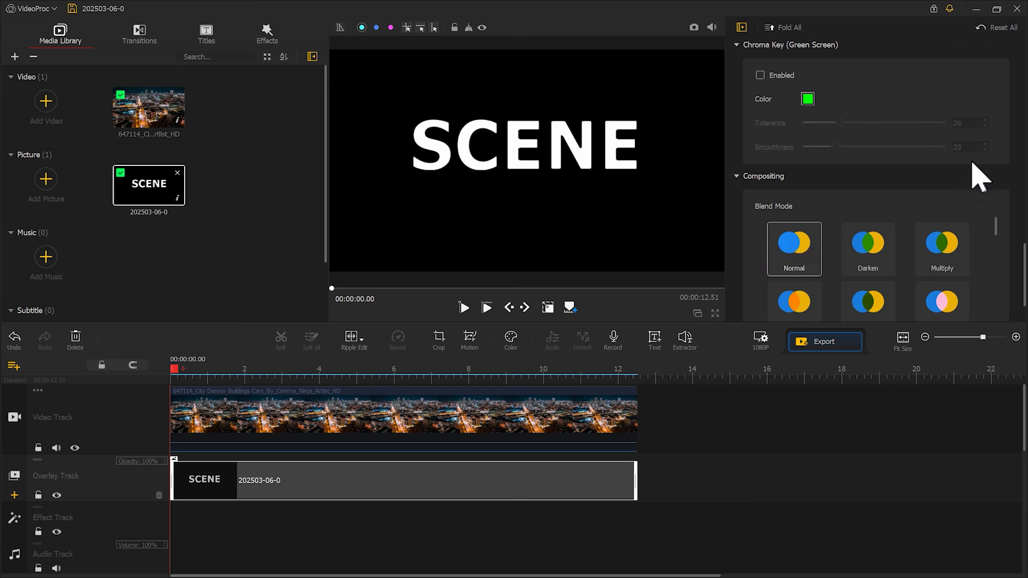
scroll(979, 177, "down", 1)
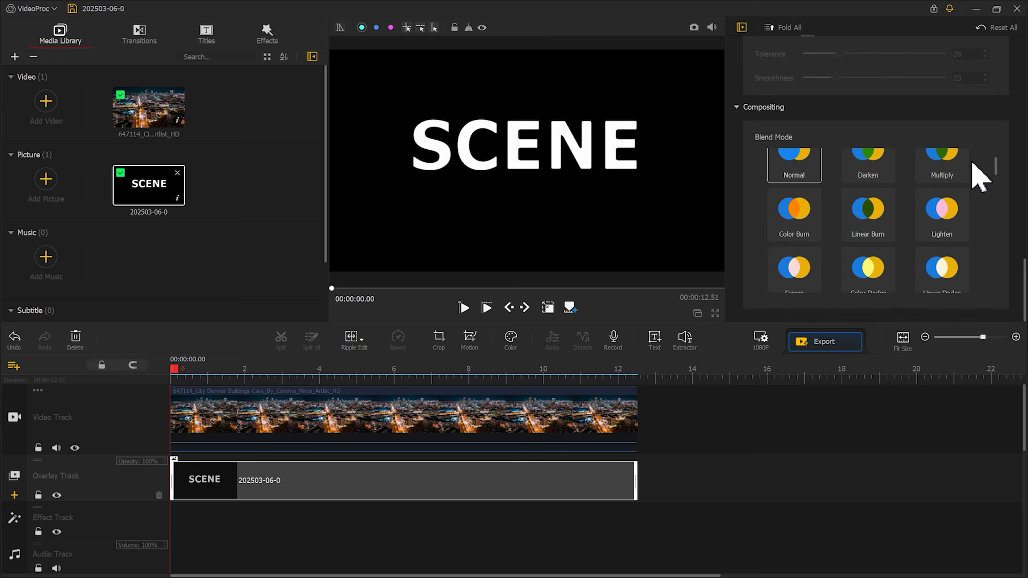
left_click(949, 174)
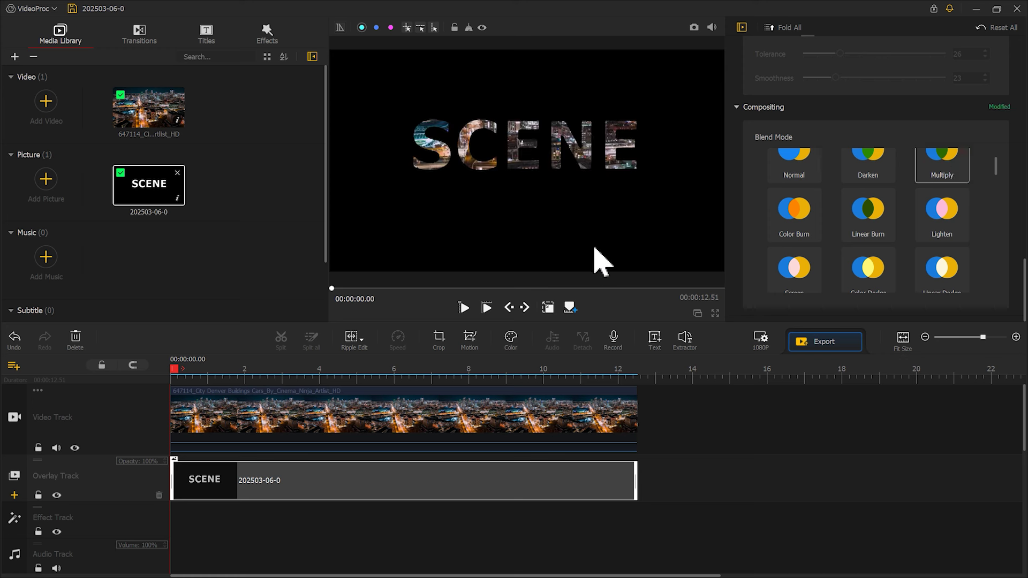
left_click(463, 307)
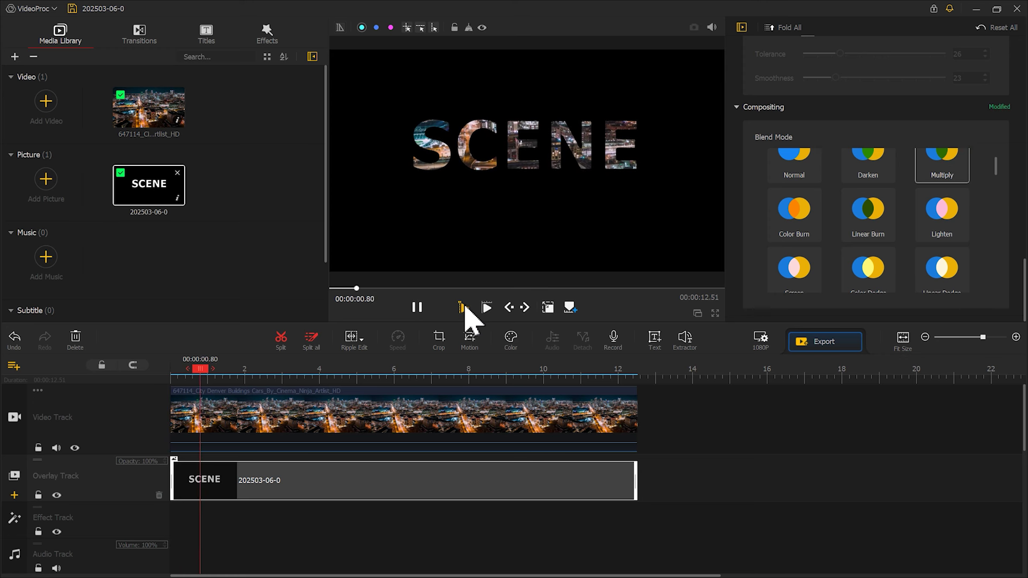
left_click(417, 308)
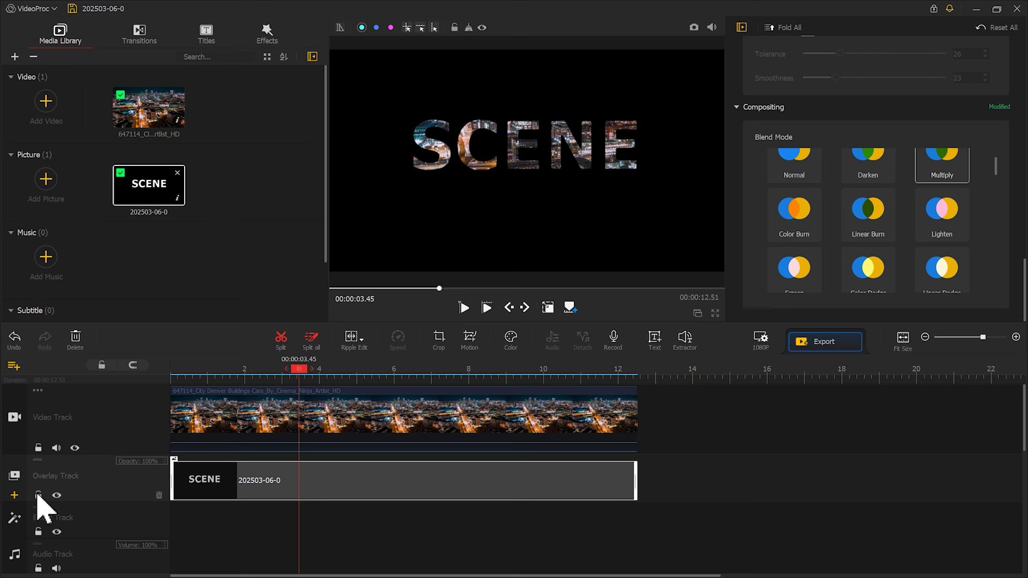
Lock the overlay track, shrink and reposition the city video behind the SCENE letters, and preview the timeline.
left_click(38, 495)
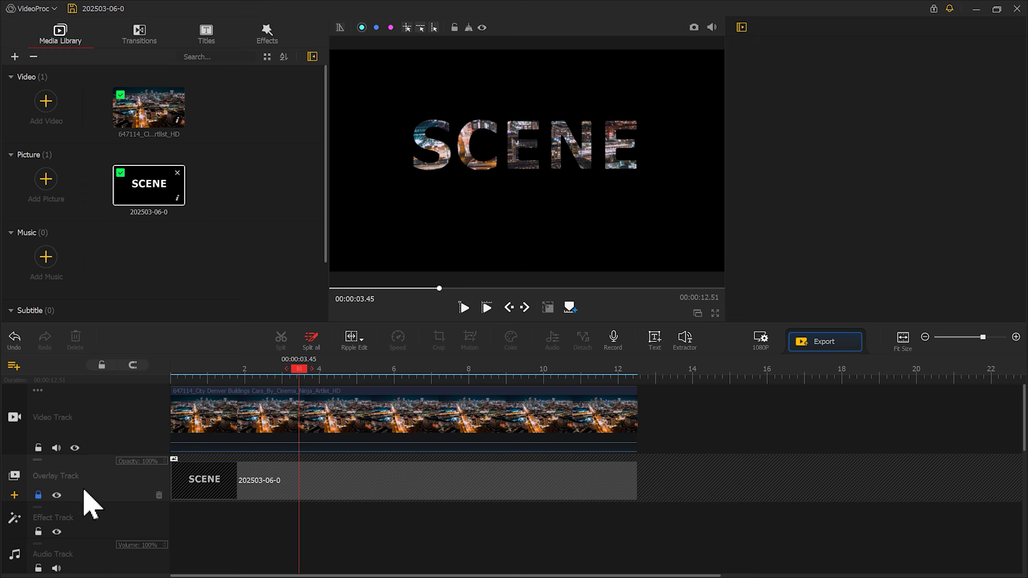
left_click(376, 436)
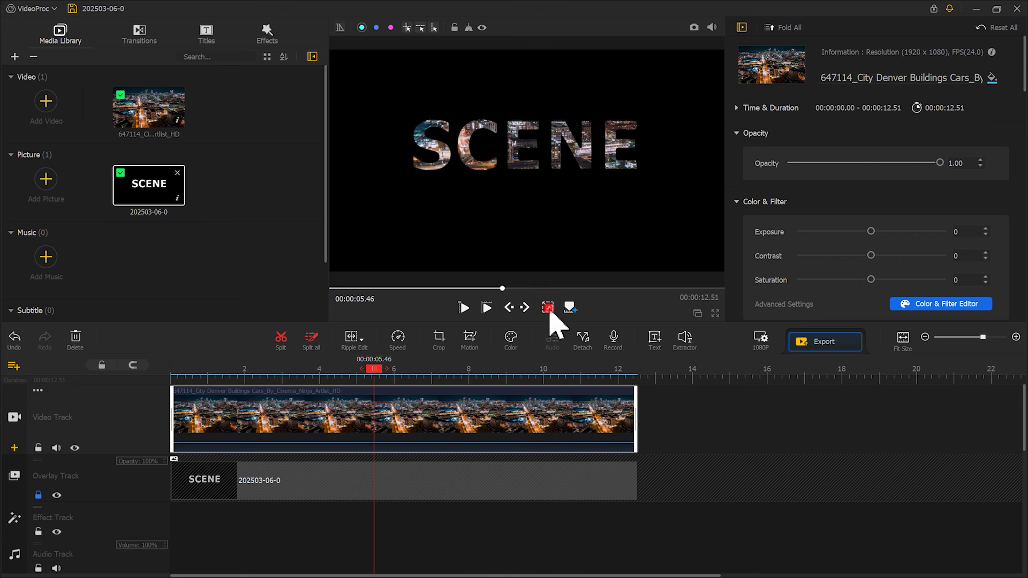
left_click_drag(723, 270, 578, 200)
left_click_drag(465, 80, 547, 92)
left_click(488, 307)
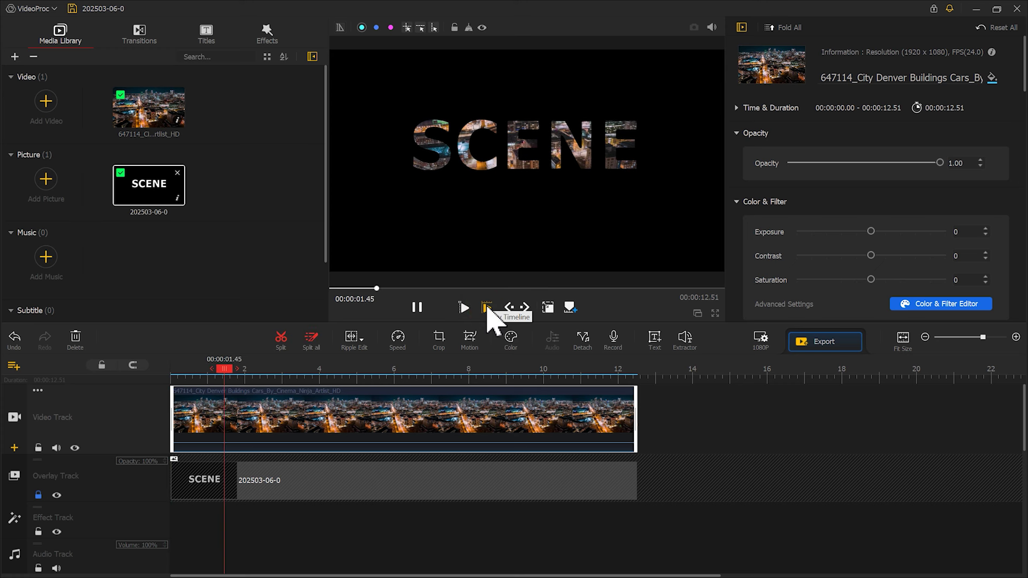
left_click(417, 306)
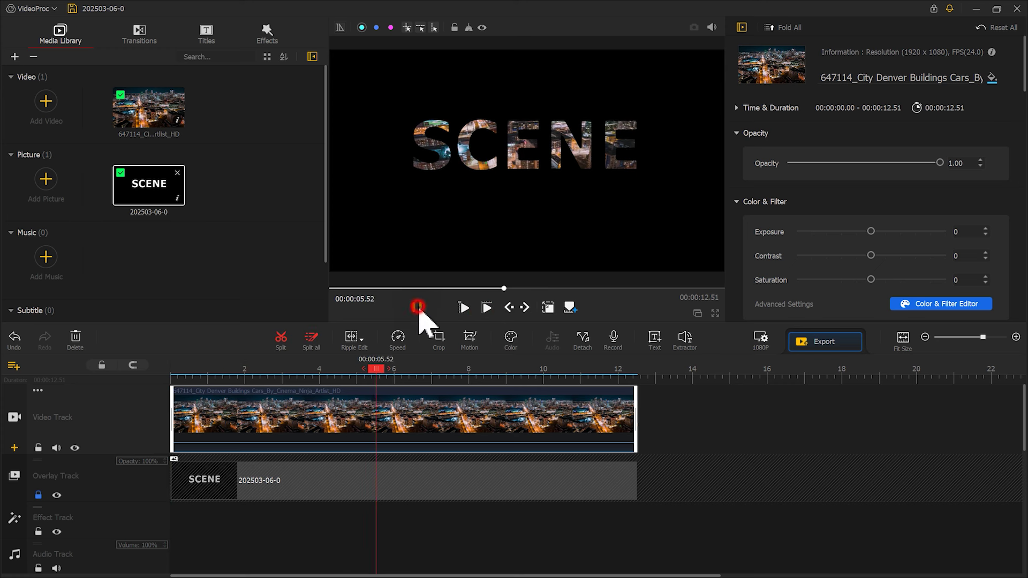
Export the composition as an MP4 named 01 and import the rendered video into the media library.
left_click(824, 341)
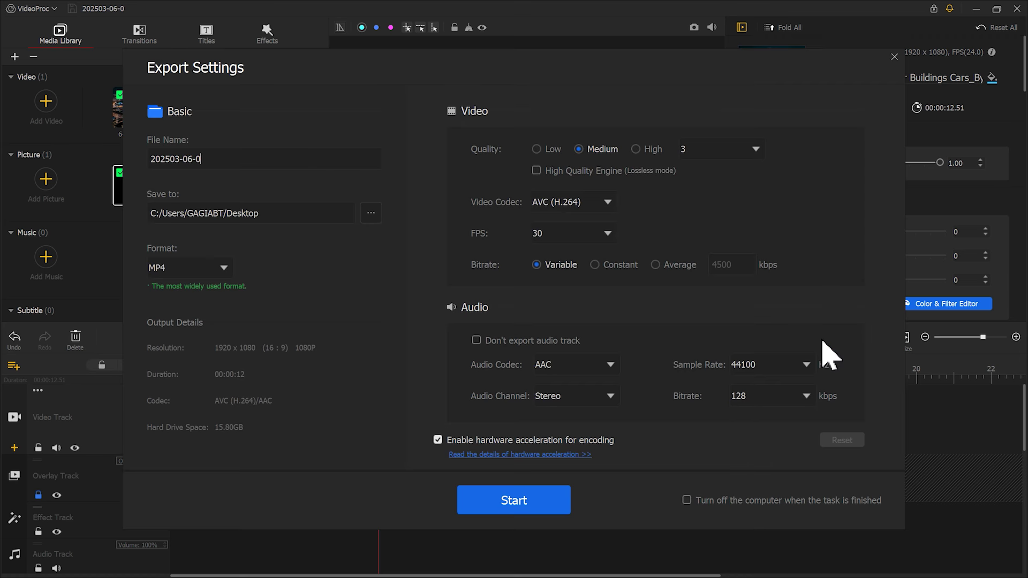
left_click(229, 159)
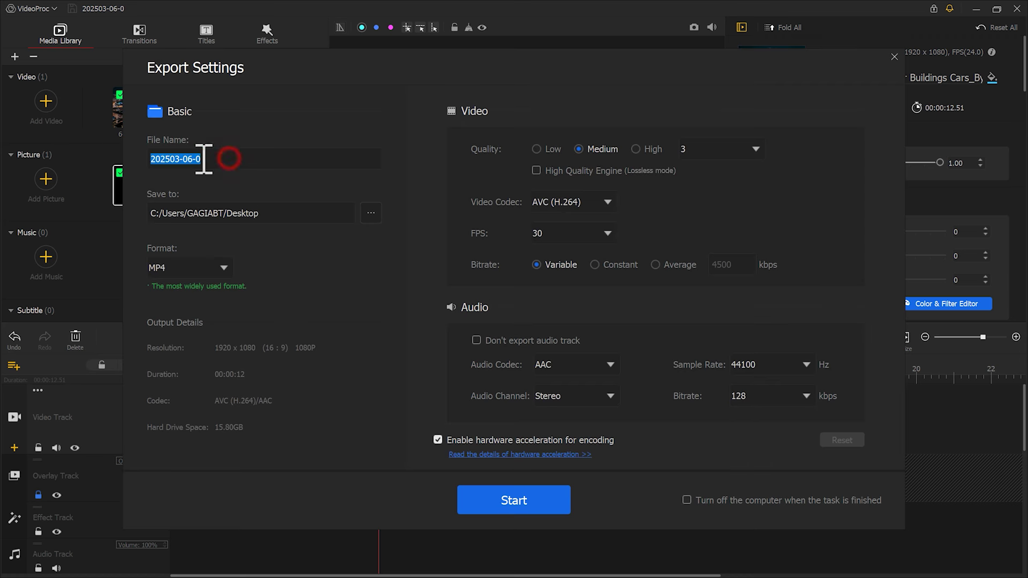
left_click(498, 501)
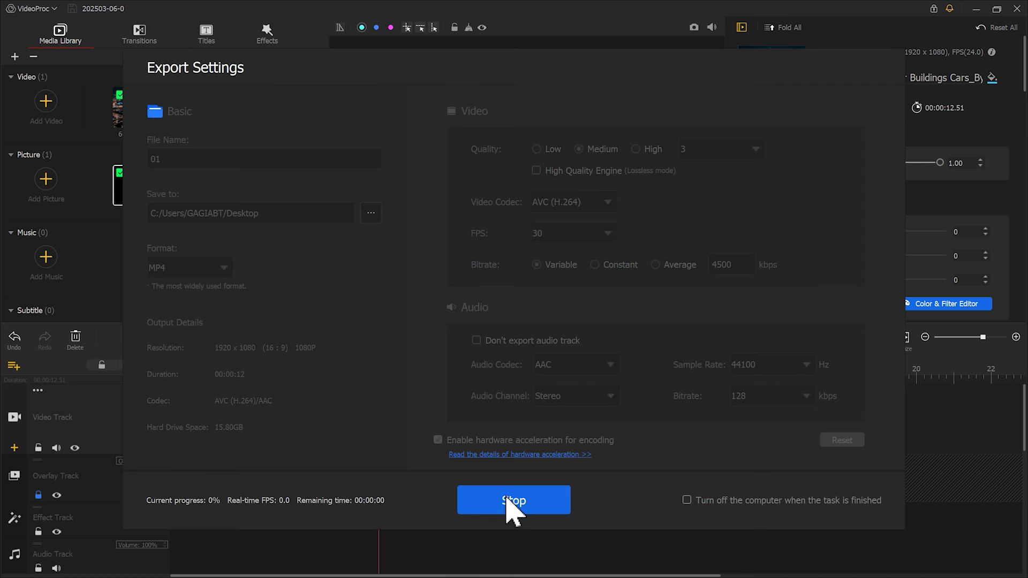
left_click_drag(149, 185, 155, 155)
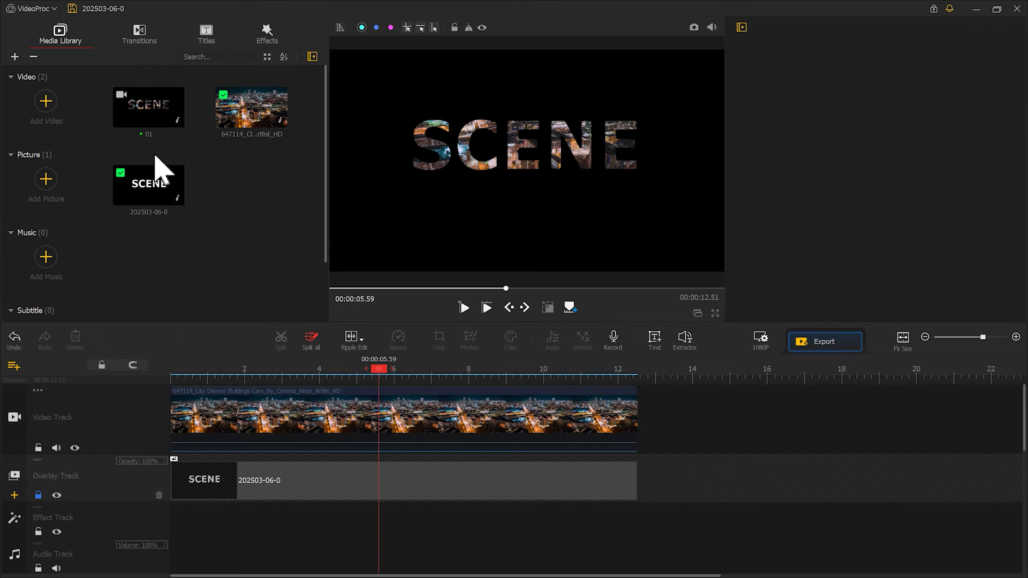
Replace all timeline clips, including the locked overlay, with the 01 video on the video track and set its contrast to 24.
left_click(38, 495)
mouse_move(651, 530)
left_mouse_down()
mouse_move(574, 516)
mouse_move(326, 419)
left_mouse_up()
left_click(75, 339)
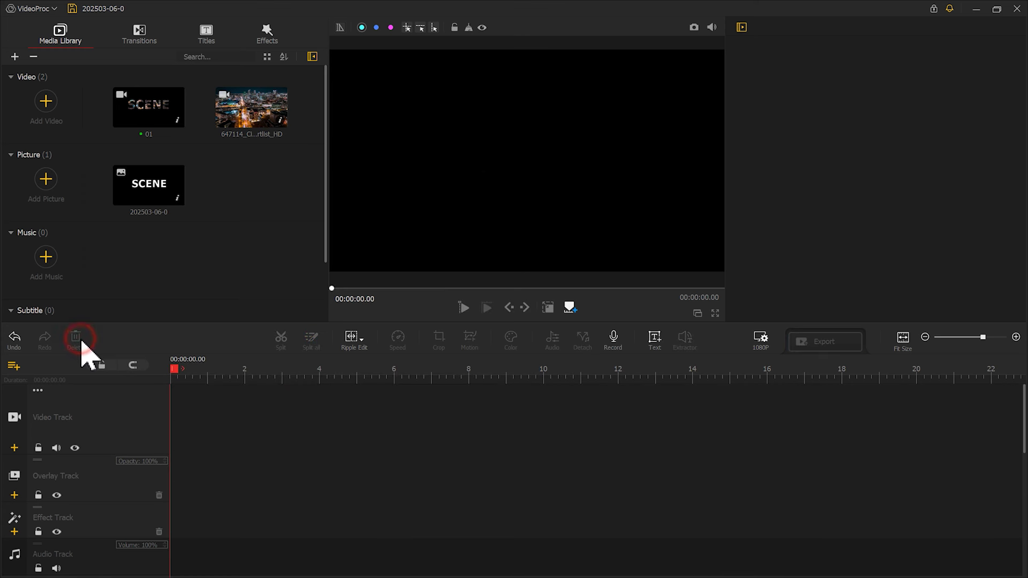
left_click_drag(147, 130, 190, 435)
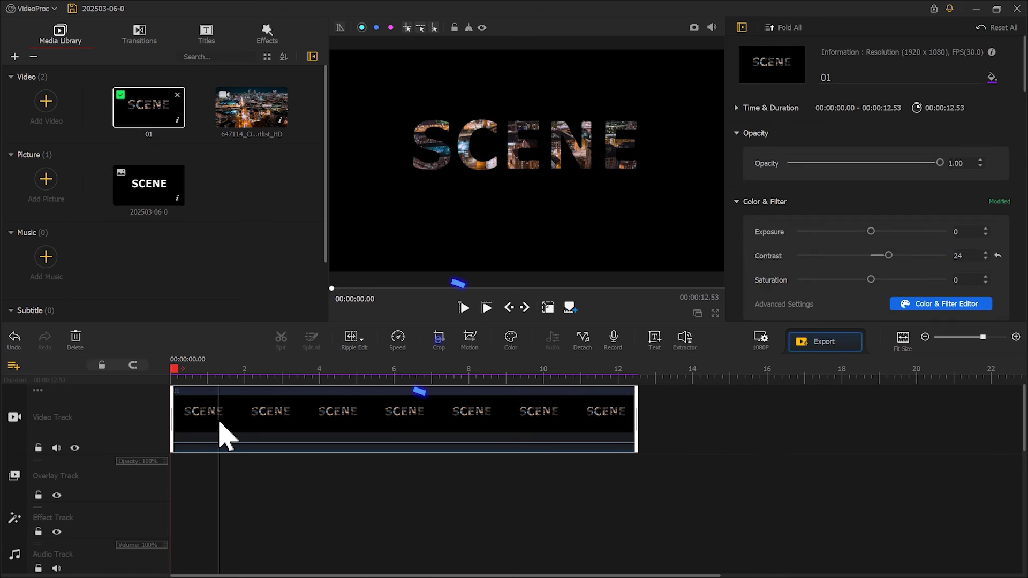
Crop the 01 clip from below to the letters' lower edge, about 587 pixels high, and move it up to the frame's upper edge.
left_click(439, 339)
left_click_drag(309, 342, 324, 239)
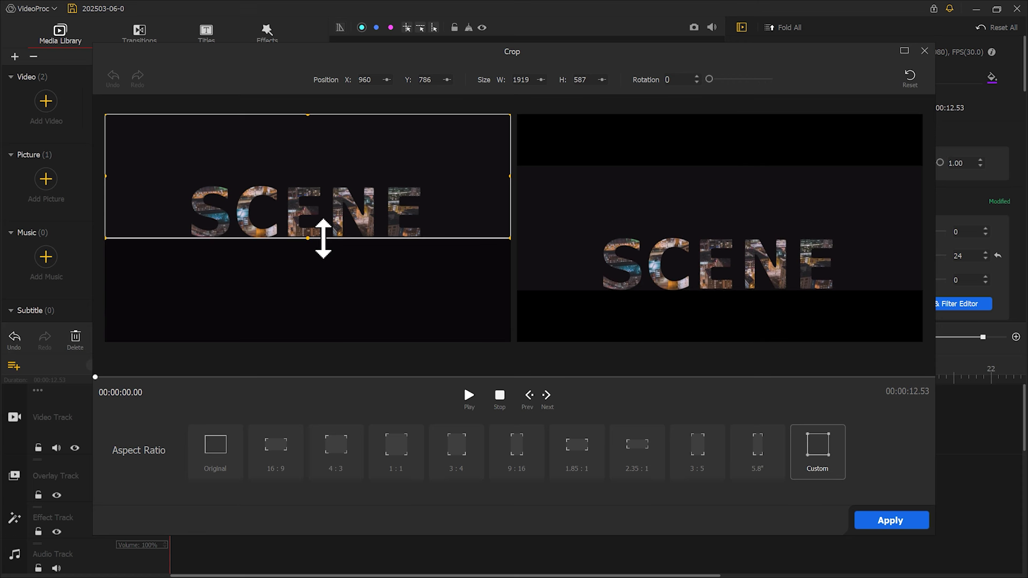
left_click(884, 520)
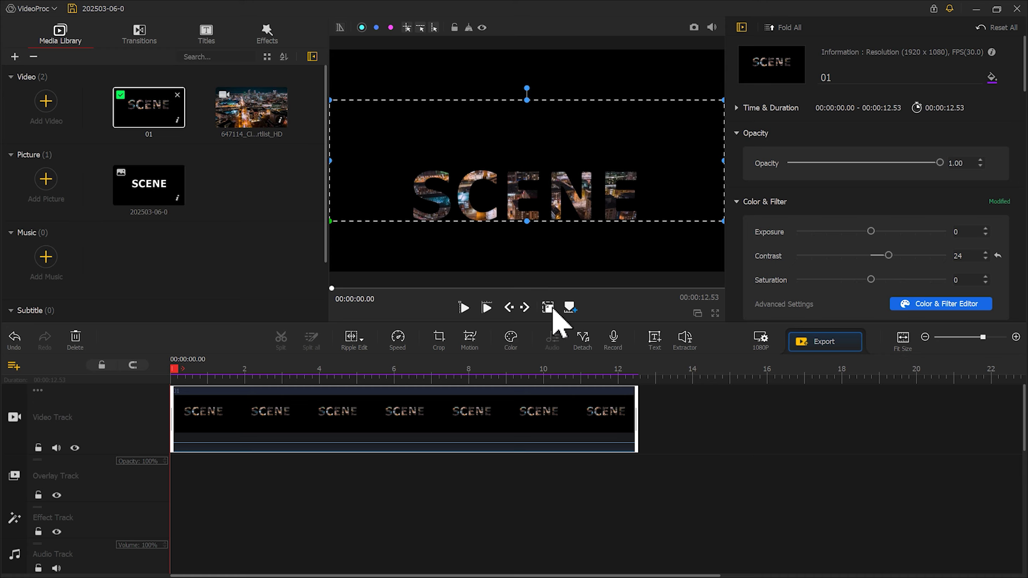
left_click_drag(563, 202, 572, 155)
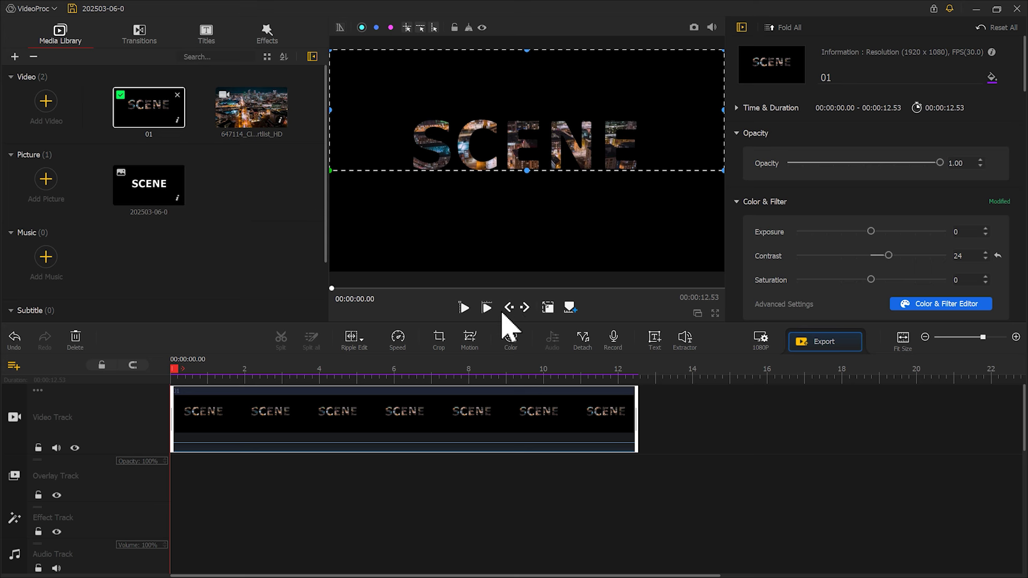
Open the cropped 01 clip in the Motion Editor and add a keyframe at 0 seconds.
left_click(470, 341)
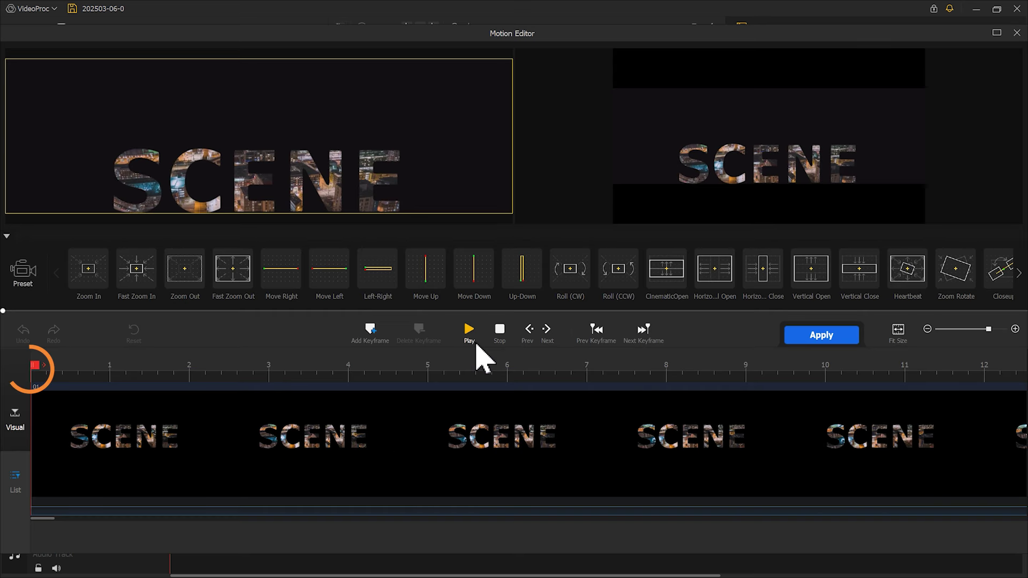
left_click(376, 329)
left_click_drag(266, 156, 497, 205)
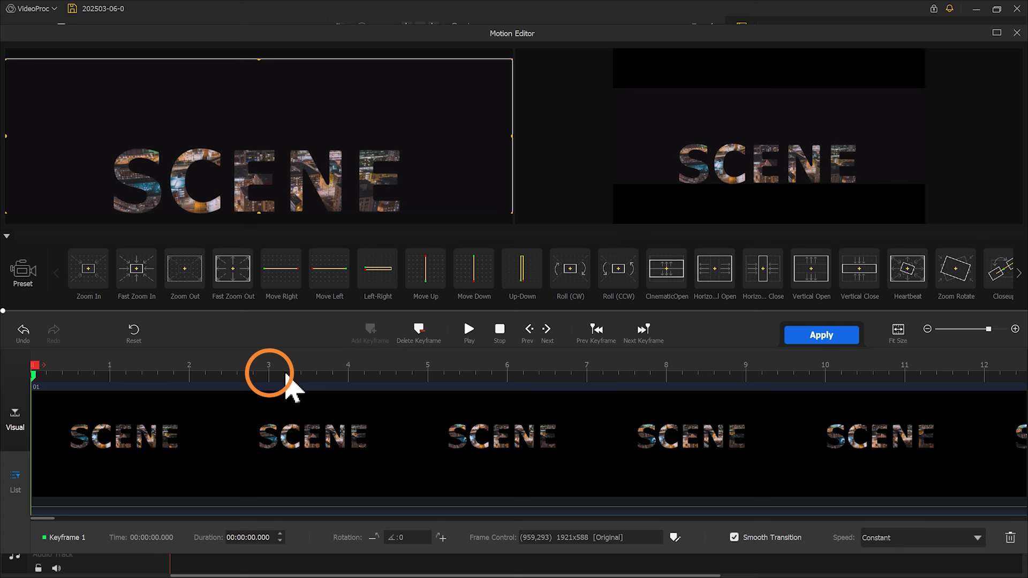
Add a second motion keyframe at 3 seconds and set its speed to Smooth Speed Down 1.
left_click(270, 375)
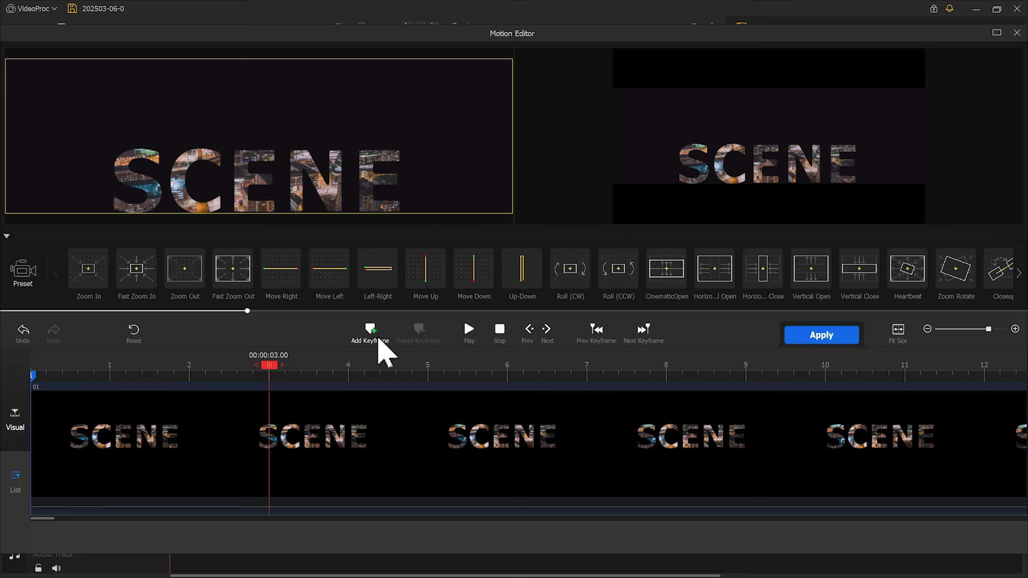
left_click(371, 333)
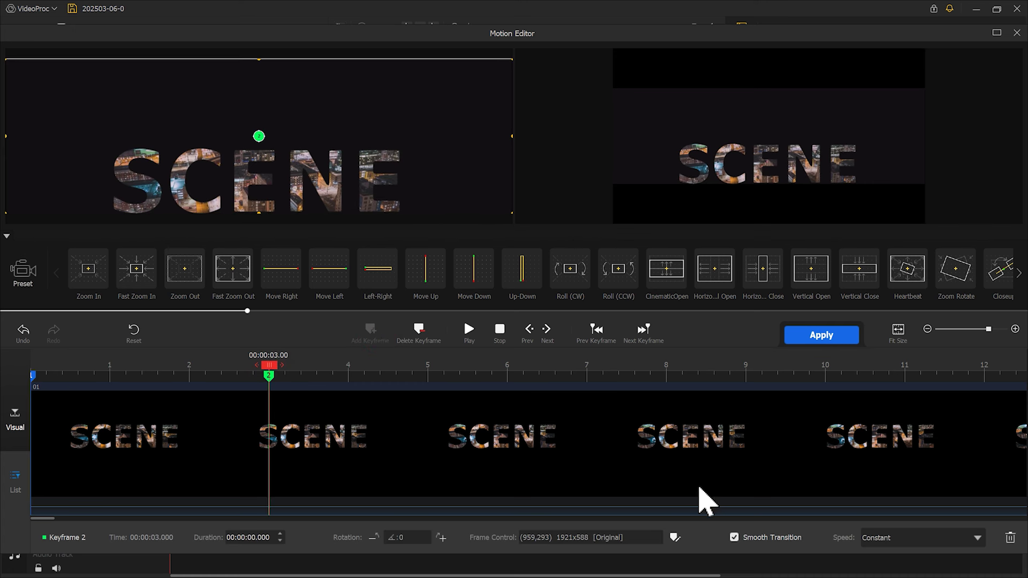
left_click(936, 545)
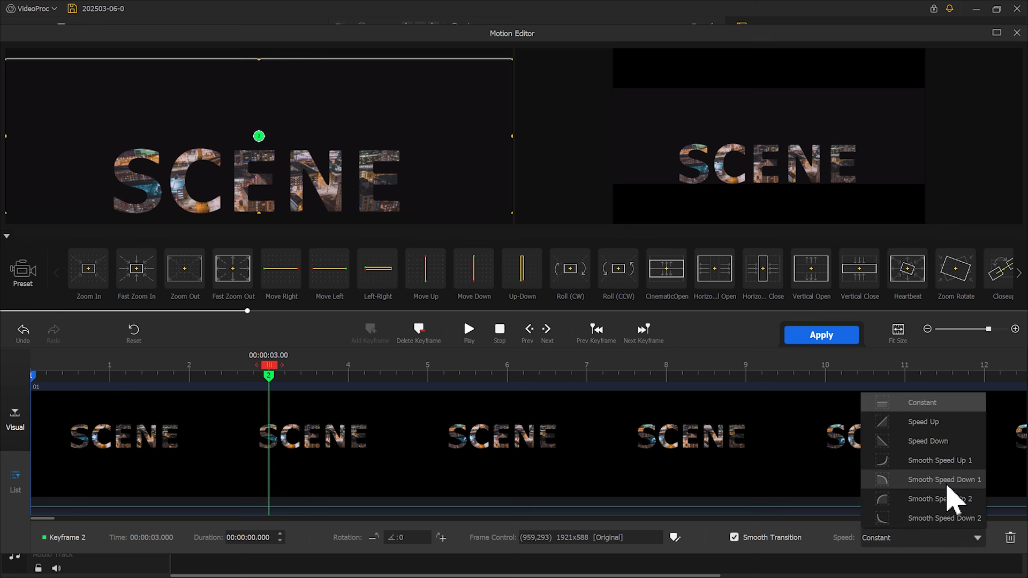
left_click(945, 481)
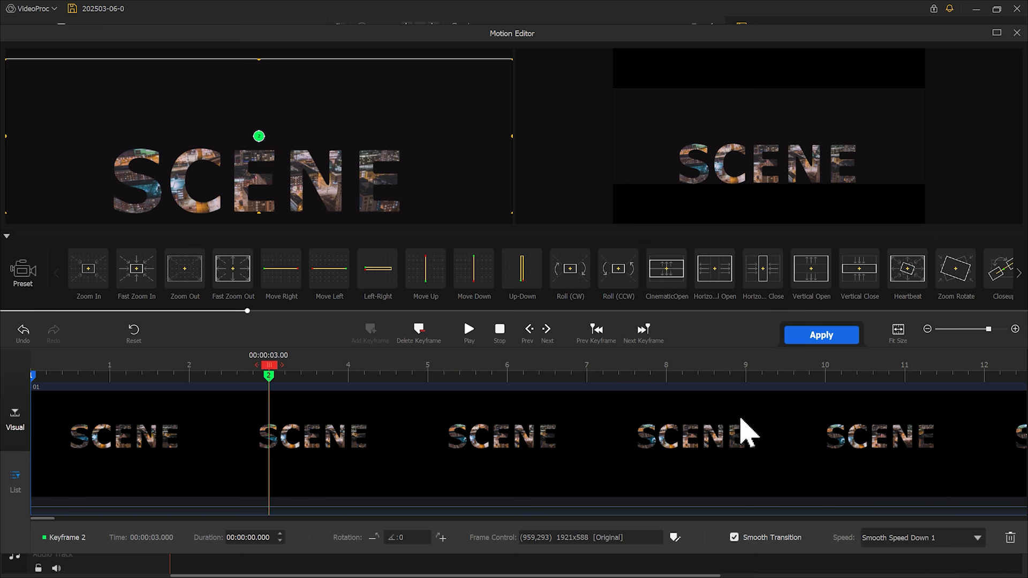
Shift the first motion keyframe's frame straight up to (959,588), apply the motion, and preview the letters' reveal.
left_click(598, 331)
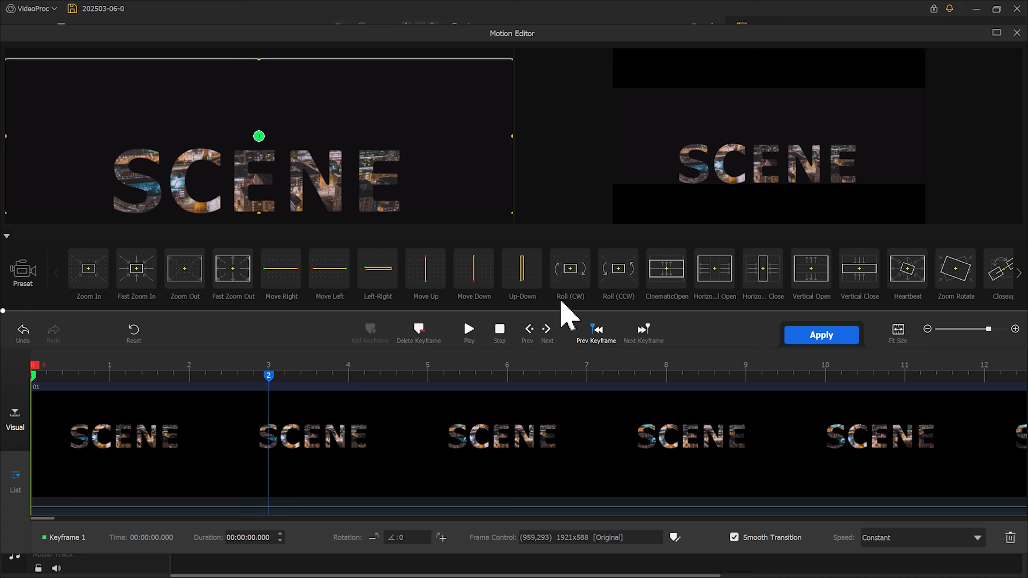
left_click_drag(360, 183, 358, 109)
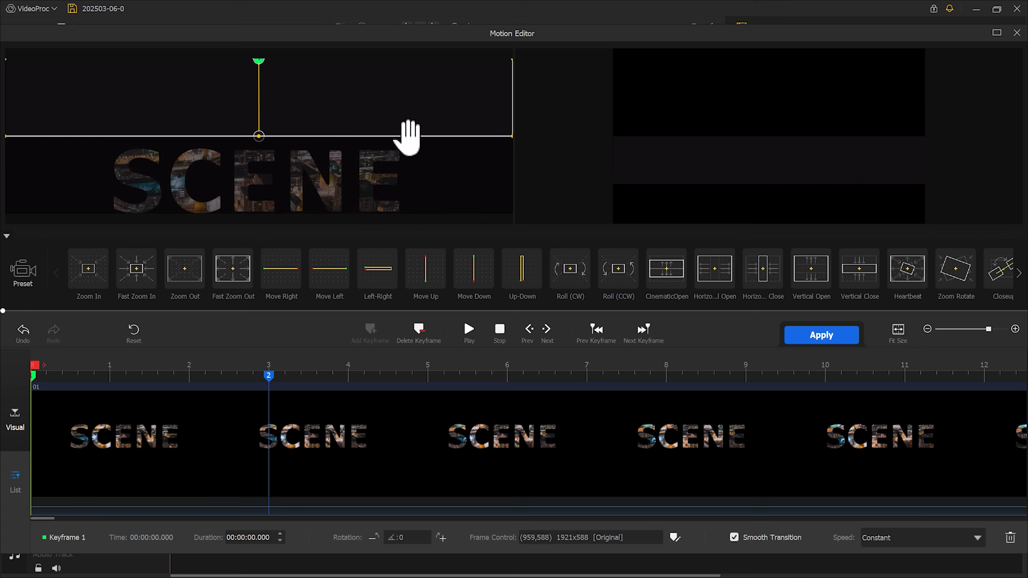
left_click(821, 335)
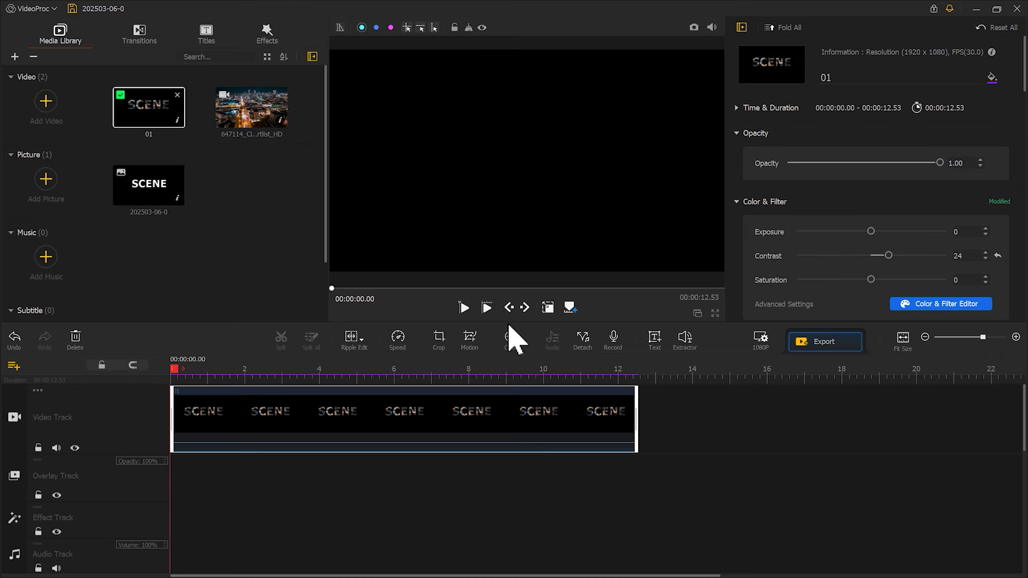
left_click(464, 310)
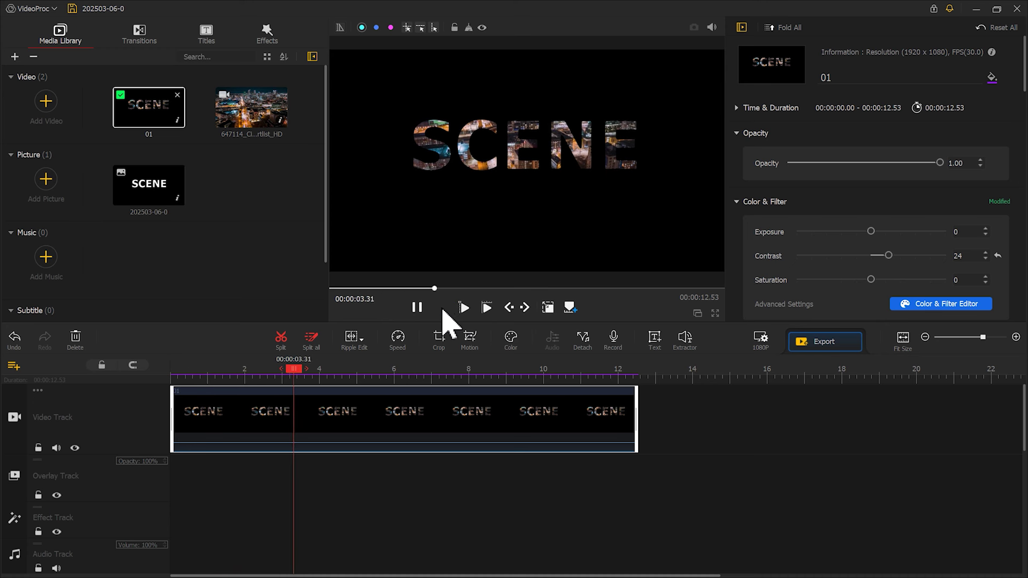
left_click(422, 310)
Duplicate the 01 clip and place the copy at the start of the overlay track, aligned beneath the original.
right_click(415, 420)
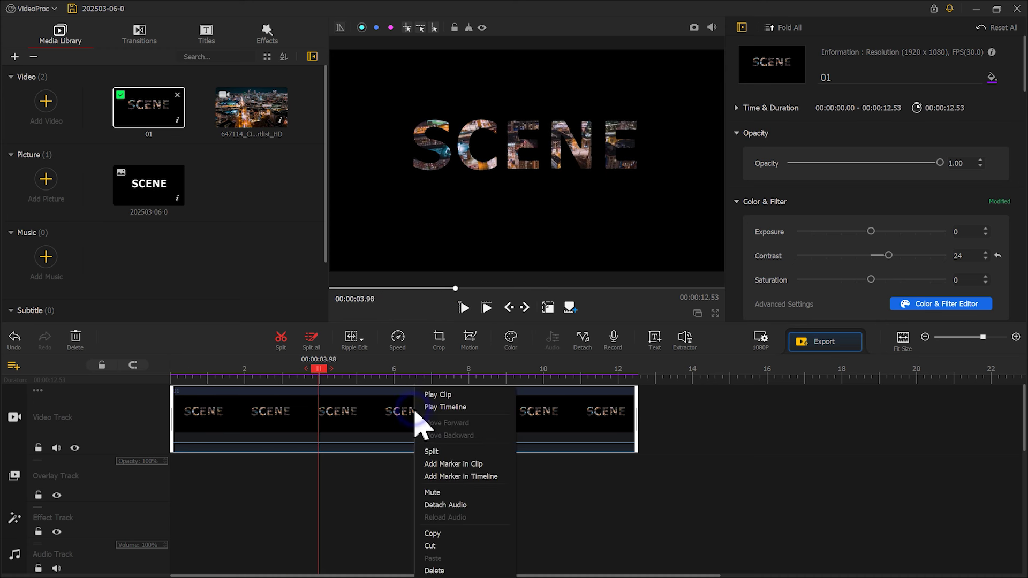
left_click(436, 537)
right_click(667, 425)
left_click(685, 452)
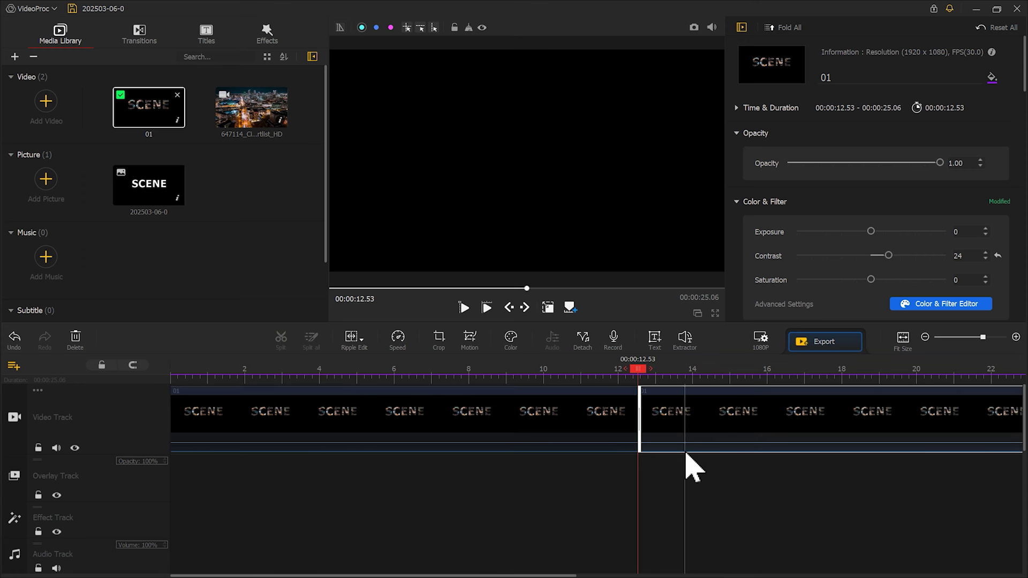
left_click_drag(718, 429, 181, 509)
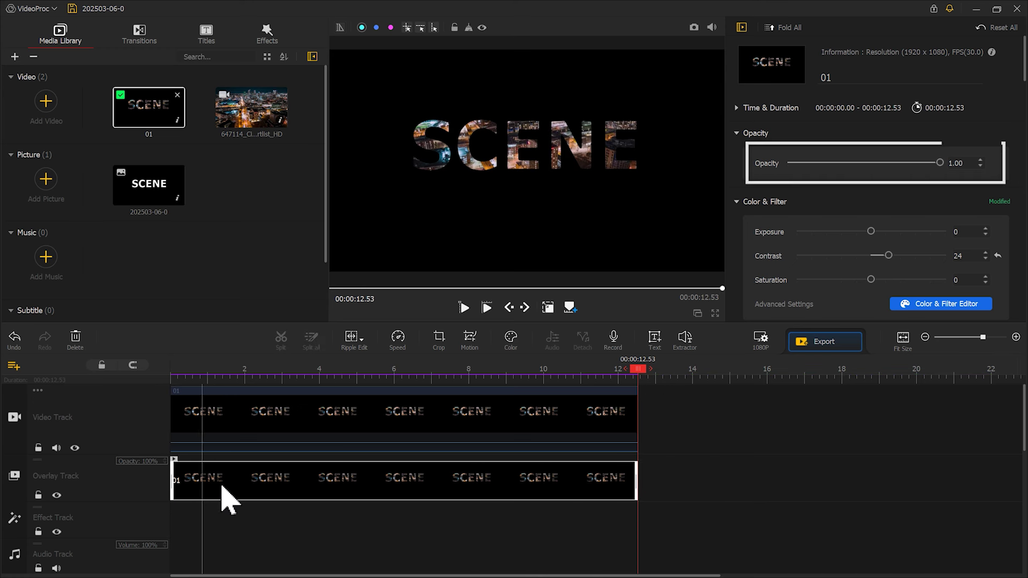
Lower the overlay copy's opacity to about 0.6 and flip it vertically.
left_click(939, 162)
left_click_drag(939, 162, 902, 163)
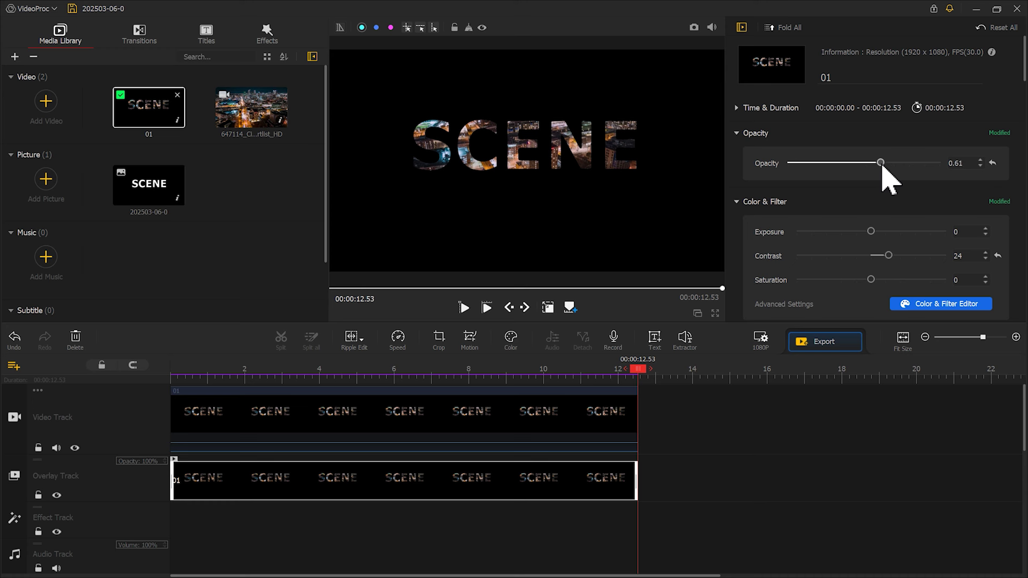
scroll(929, 215, "down", 6)
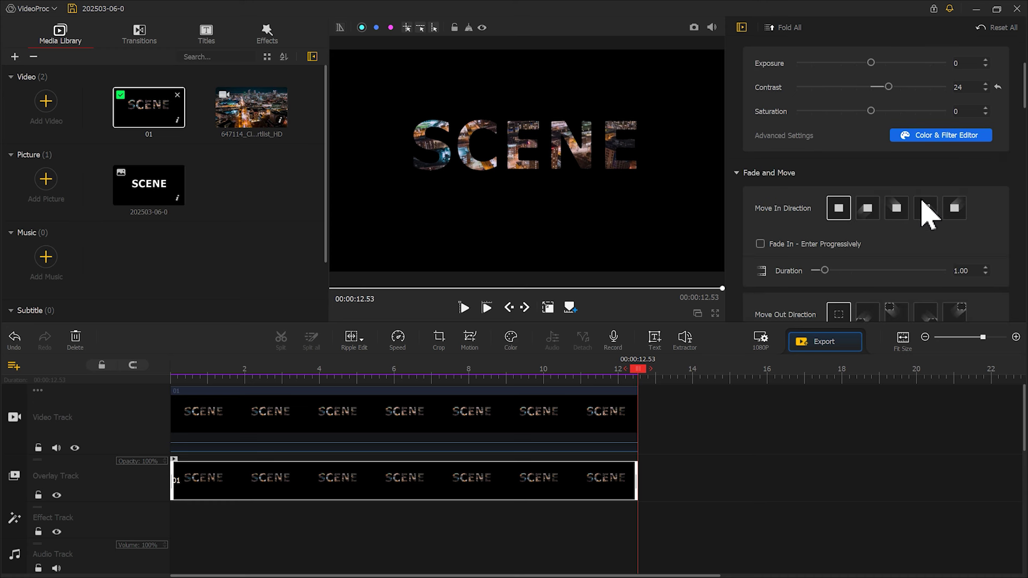
scroll(929, 215, "down", 3)
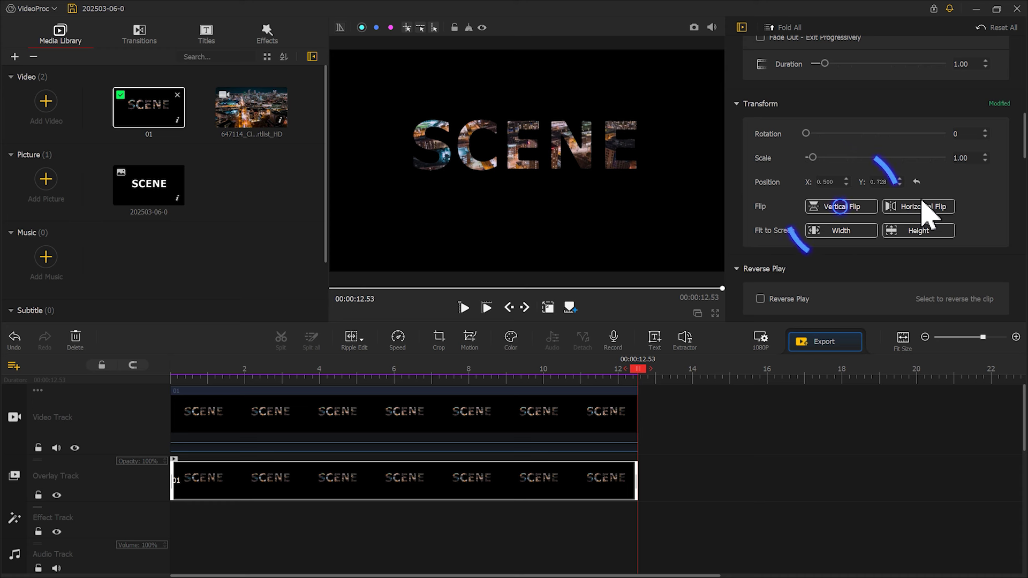
left_click(853, 208)
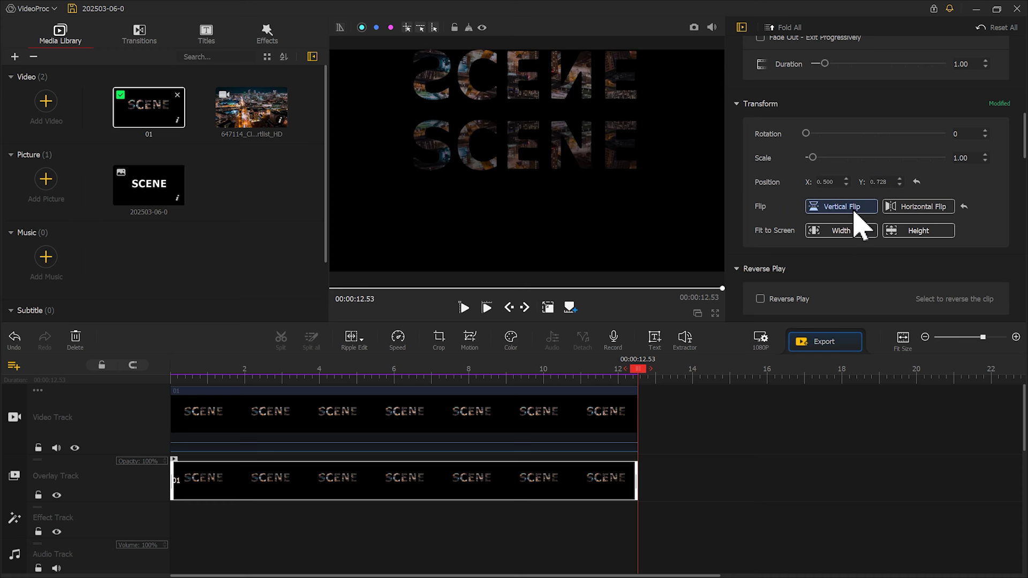
Move the flipped overlay copy down to Y 0.190, directly beneath the original letters, and preview the mirrored reveal.
left_click_drag(575, 105, 571, 198)
left_click(613, 309)
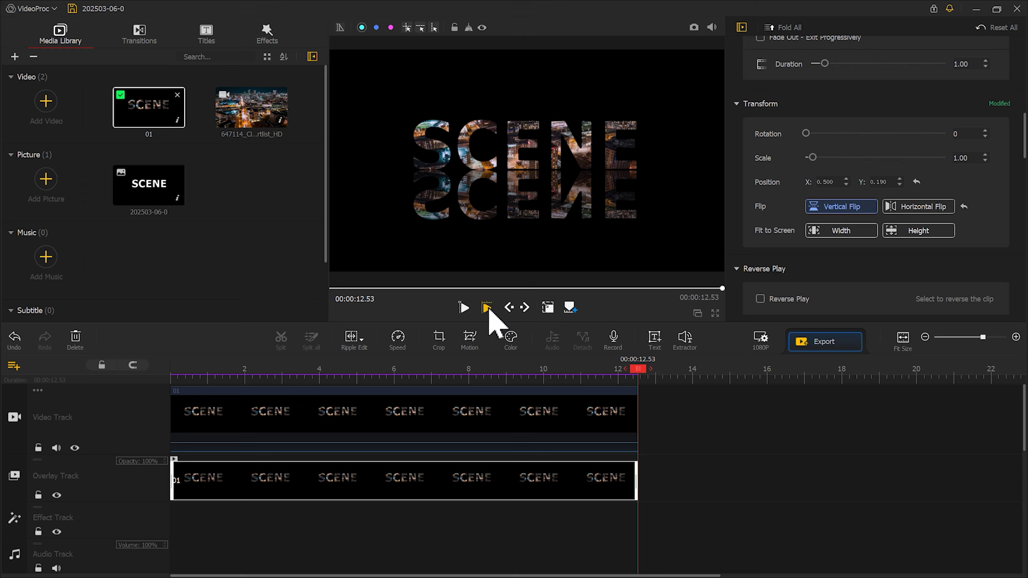
left_click(487, 308)
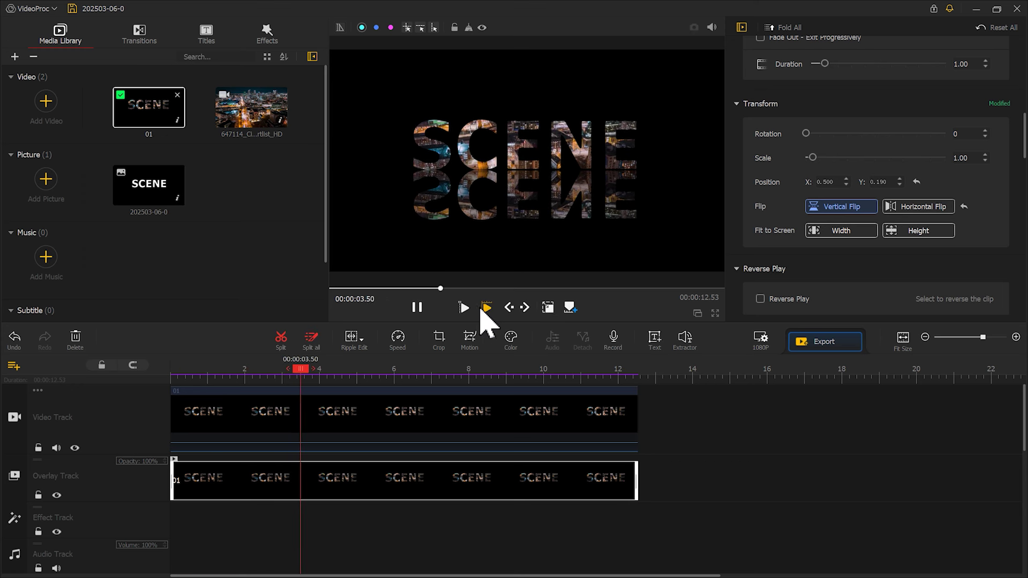
left_click(417, 307)
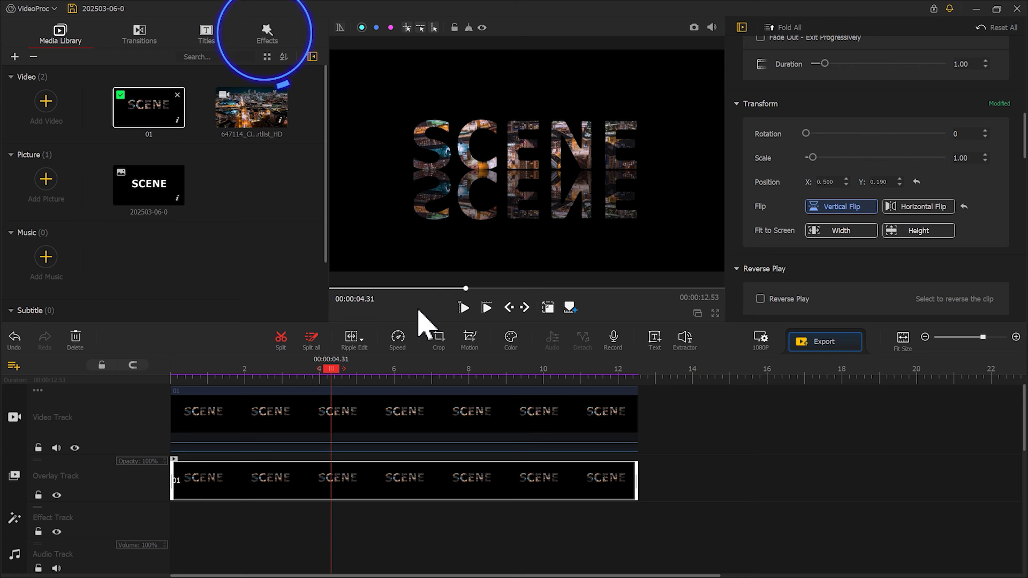
Add the Denoise effect at the start of the effect track, extend it to the clips' end at 12.53 seconds, and preview it.
left_click(268, 36)
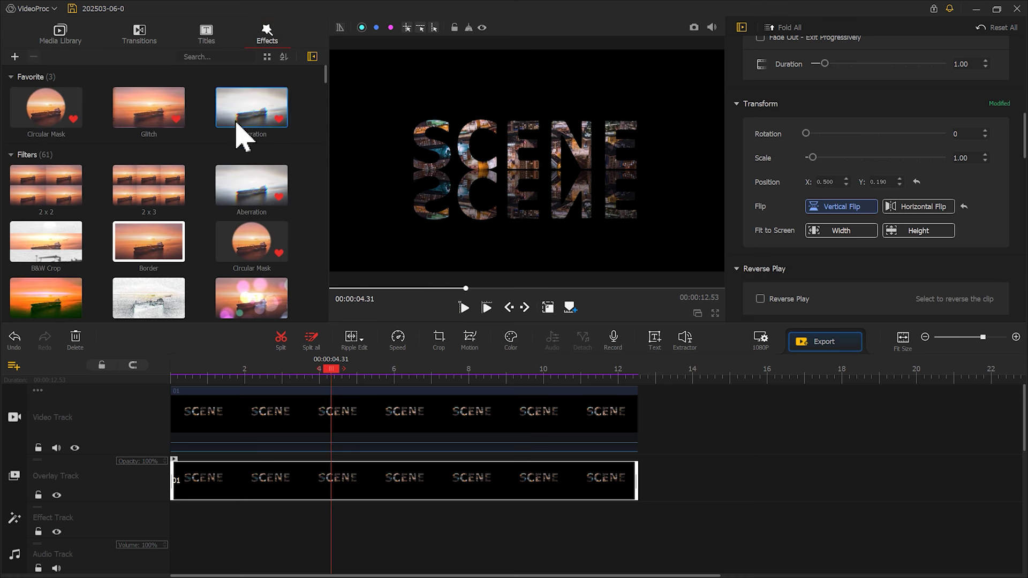
scroll(216, 187, "down", 2)
left_click_drag(150, 251, 179, 509)
left_click_drag(355, 525, 638, 527)
left_click(461, 311)
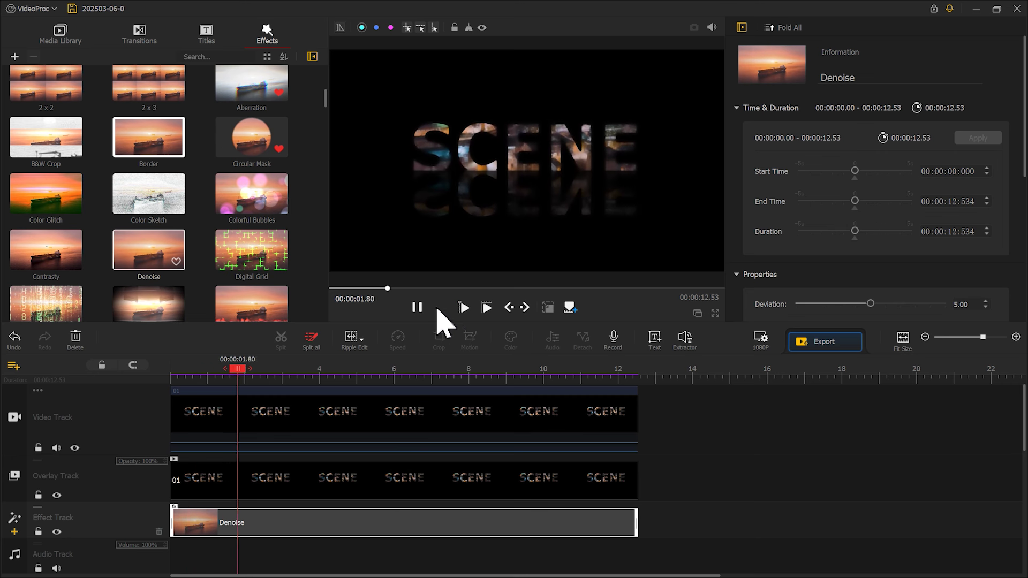
left_click(419, 309)
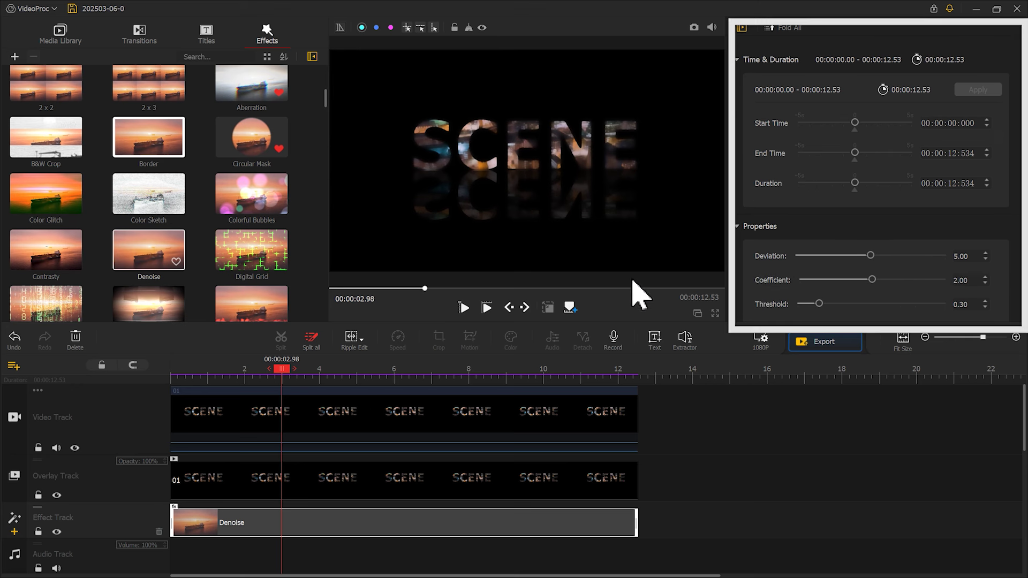
Turn off applying the Denoise effect to the whole canvas.
scroll(1016, 229, "down", 5)
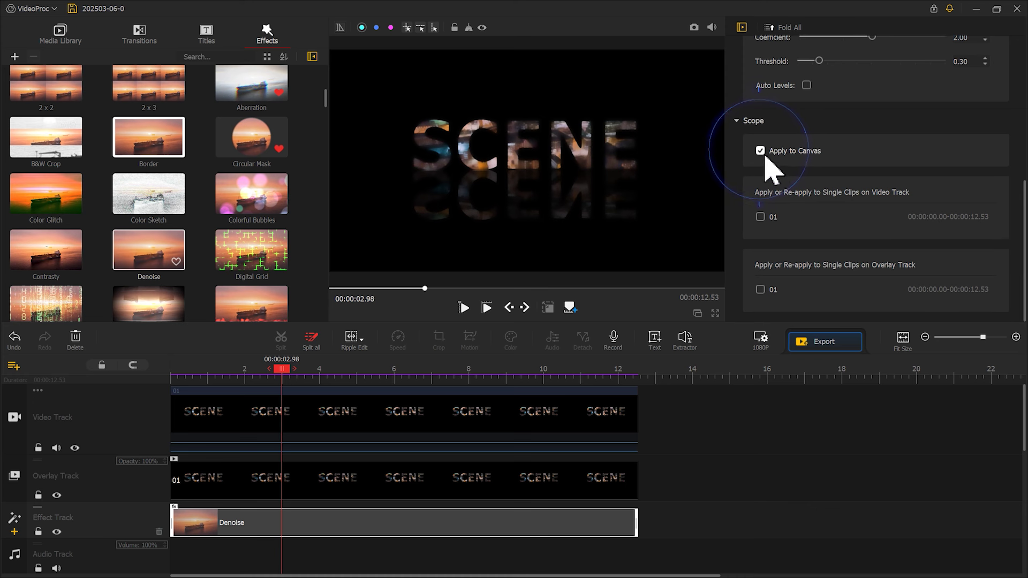
left_click(760, 151)
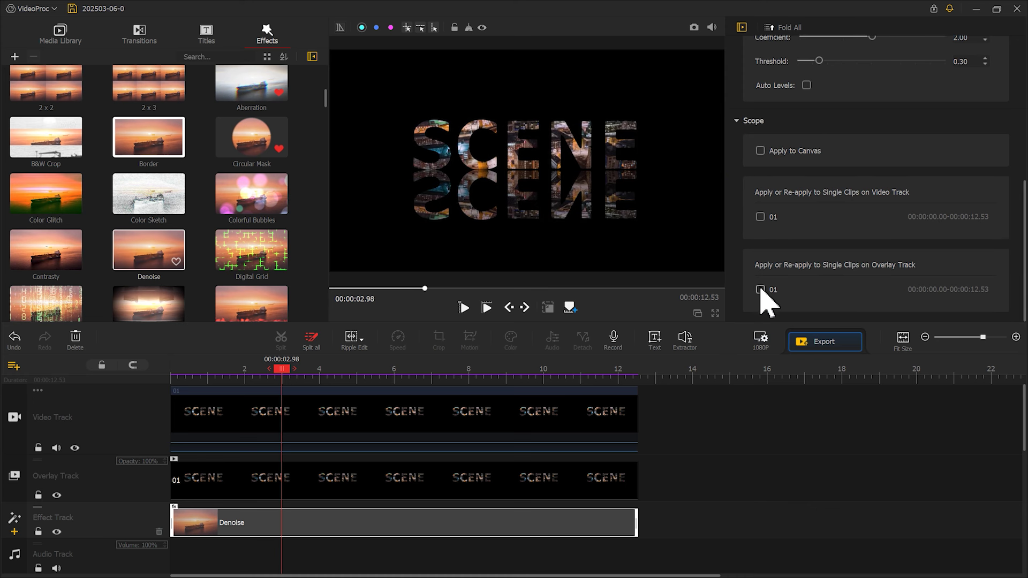